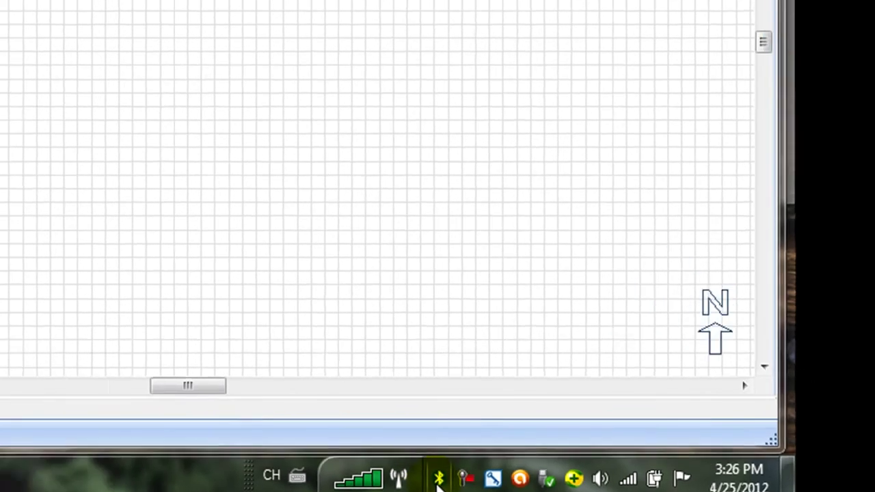
Pair the DISTO D3 laser meter over Bluetooth by entering its pairing code, then close the confirmation.
right_click(369, 471)
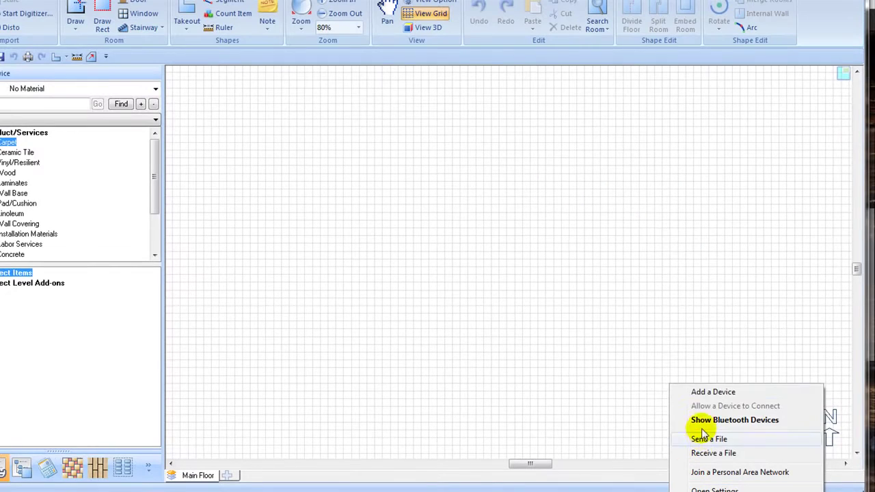
click(704, 392)
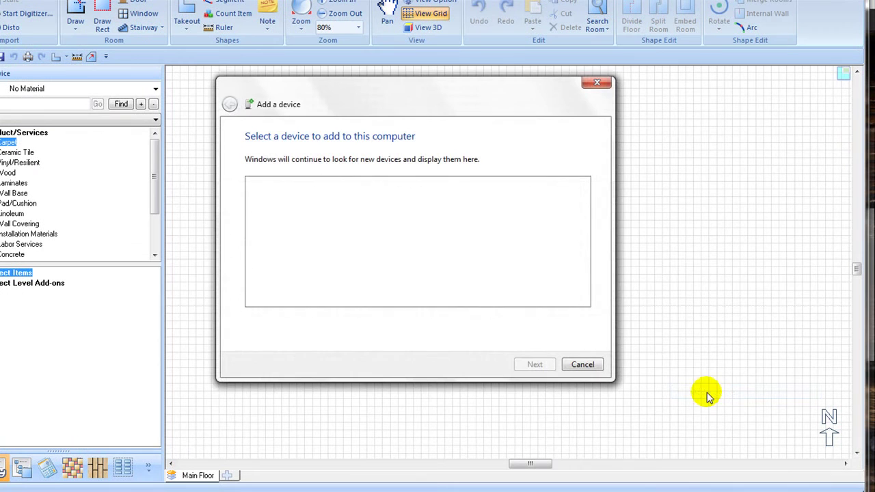
click(286, 205)
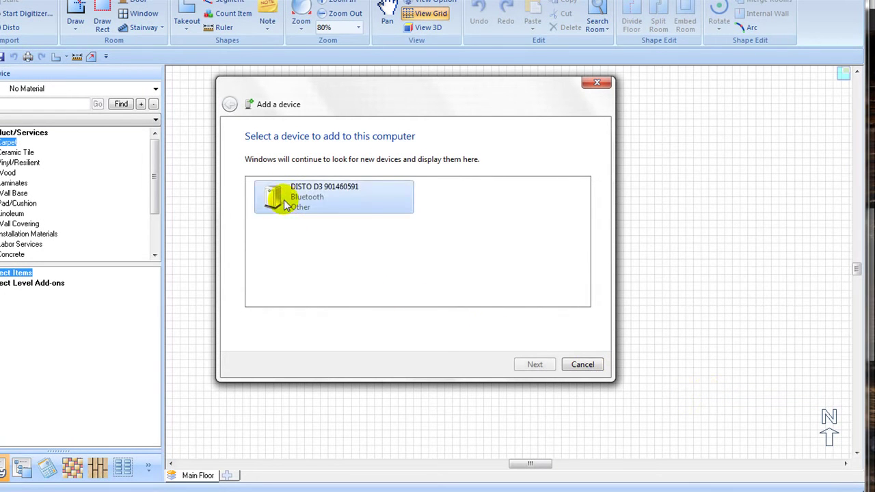
click(527, 366)
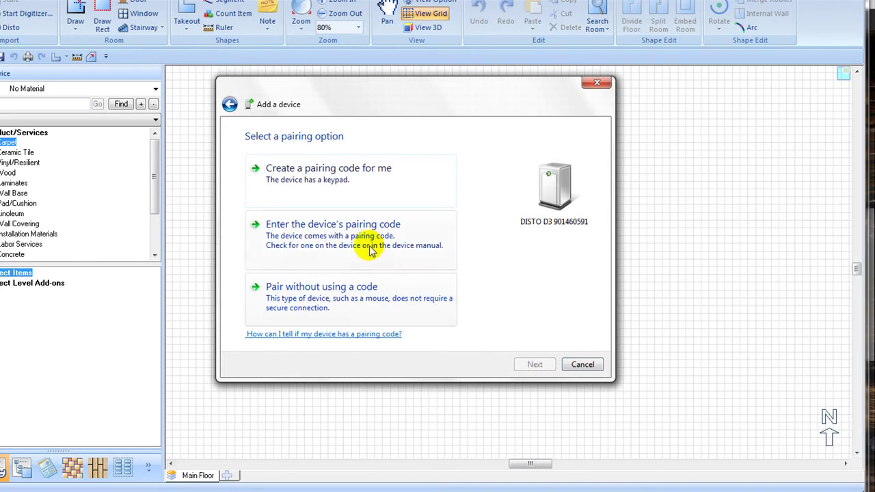
click(368, 246)
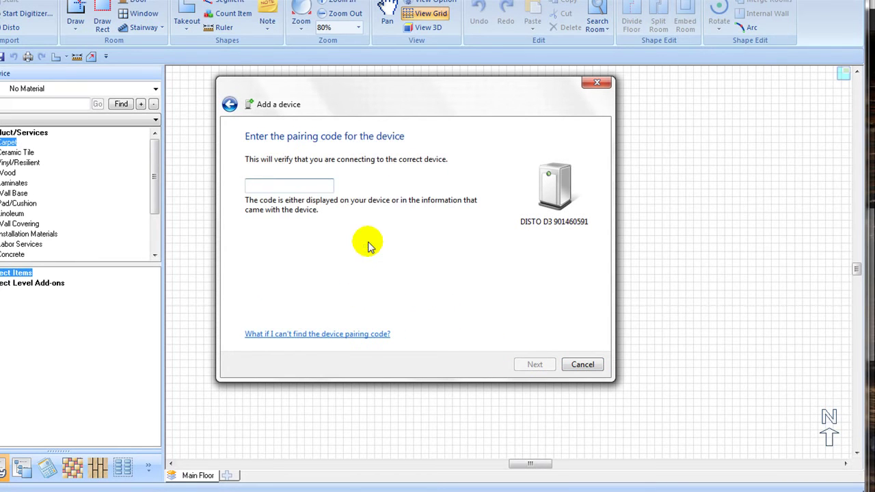
text(0000)
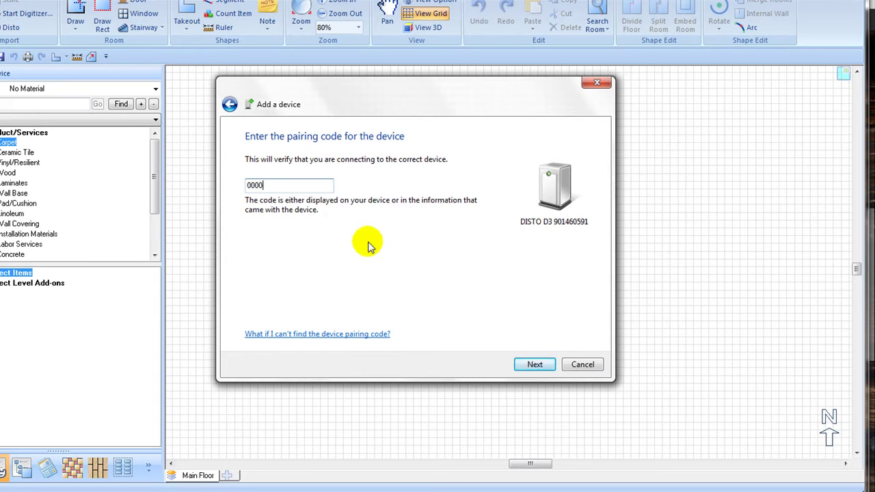
click(529, 367)
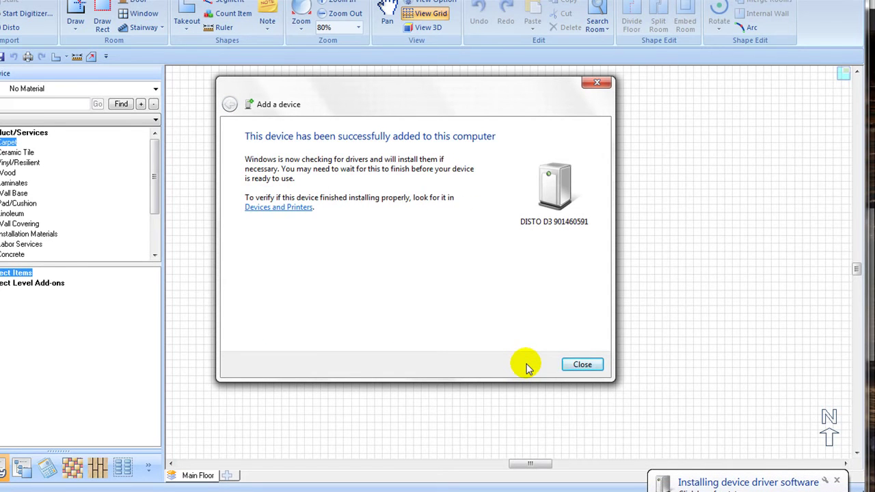
click(595, 367)
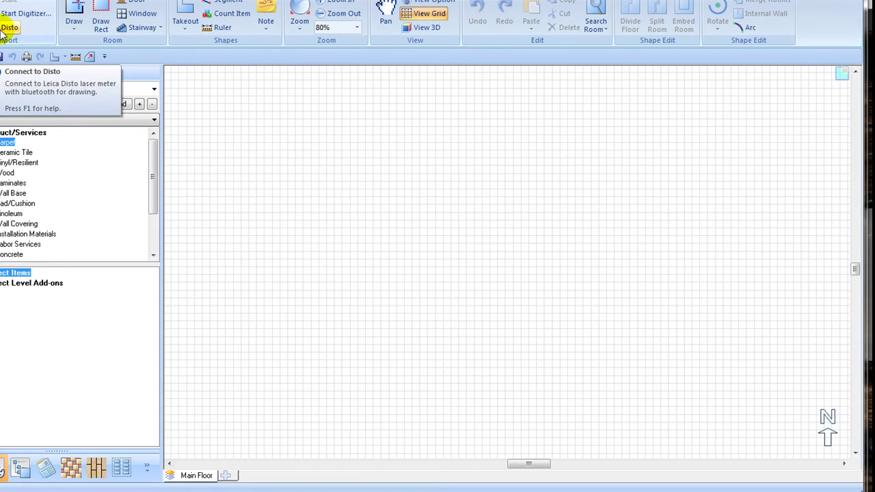
Connect FEP to the Disto laser meter to start measuring a new room.
click(5, 29)
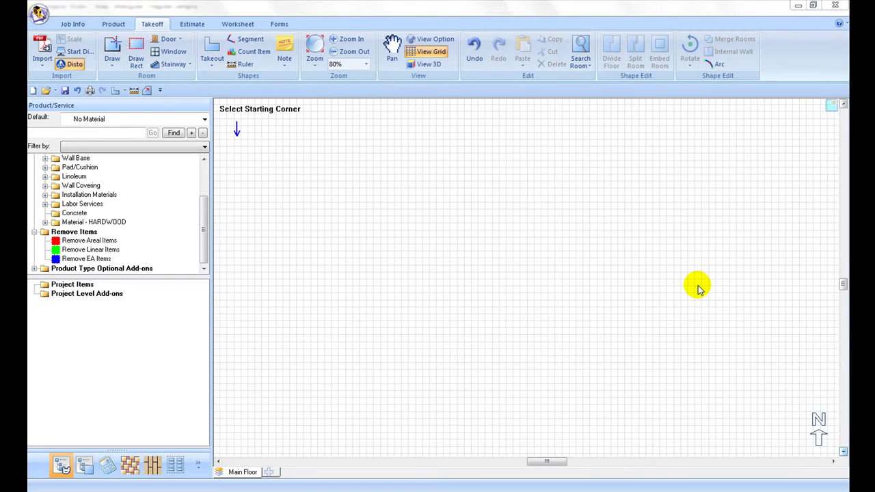
Place the new room's starting corner on the Main Floor plan.
click(699, 290)
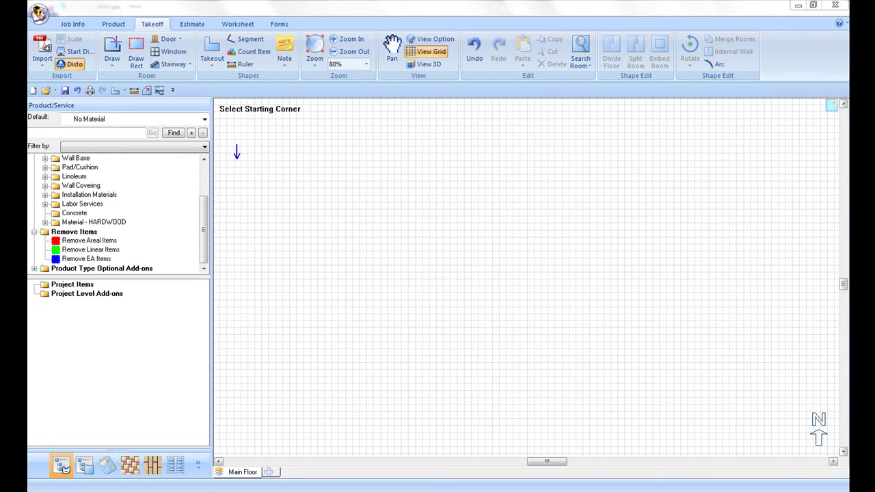
Record Rm6's 14'2" by 10'11" walls from the Disto, then bend its bottom wall outward into an arc.
click(680, 217)
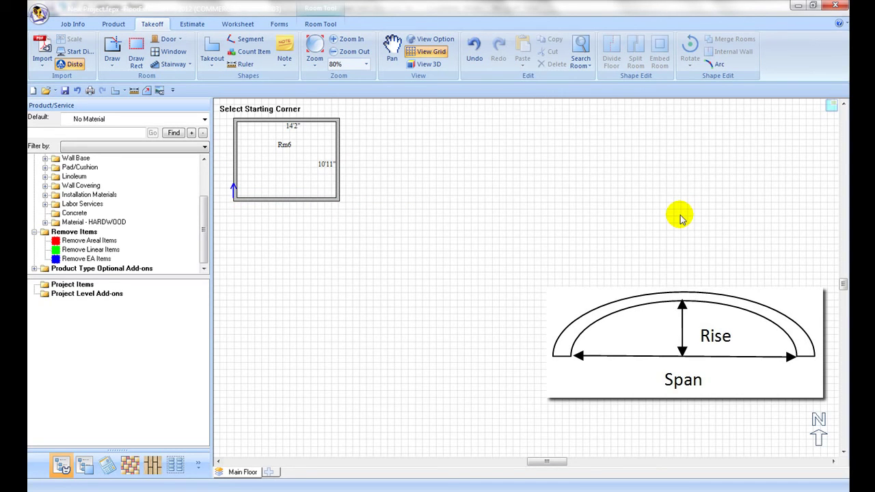
click(70, 64)
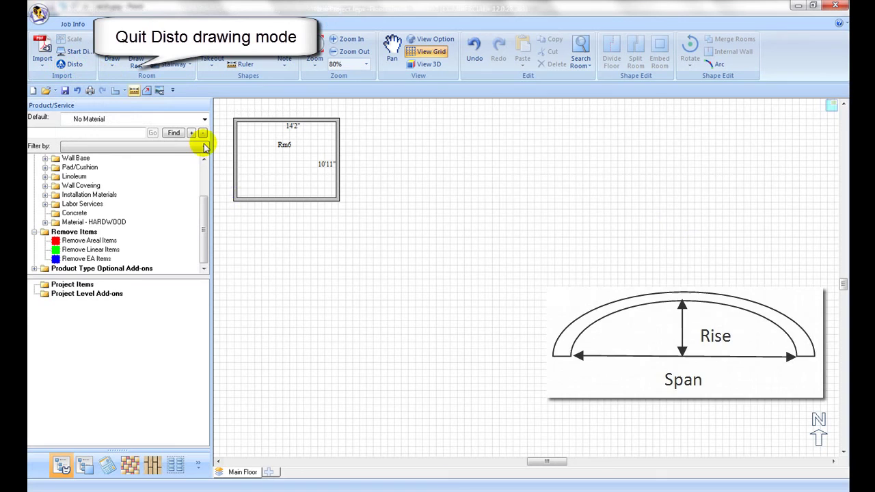
click(280, 175)
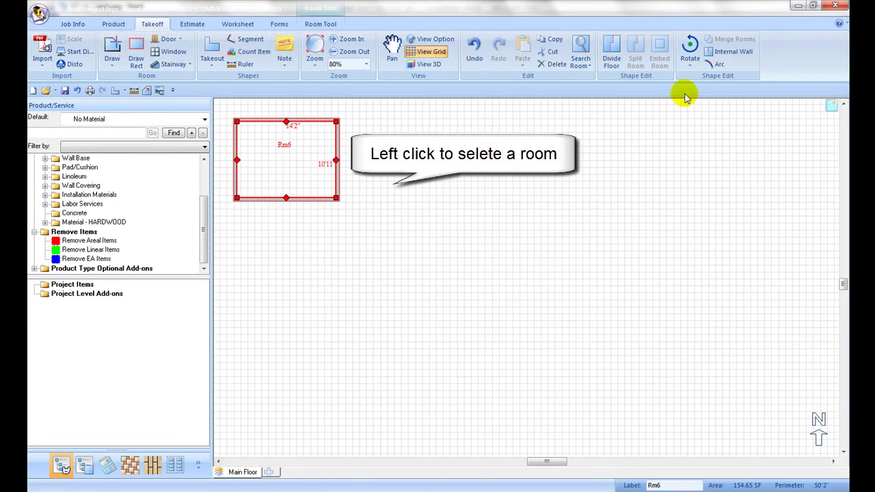
click(714, 64)
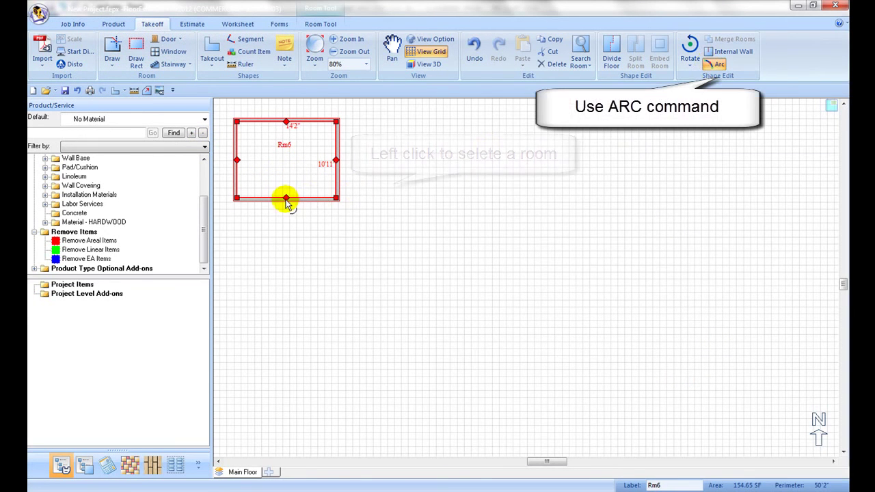
drag(286, 199, 286, 219)
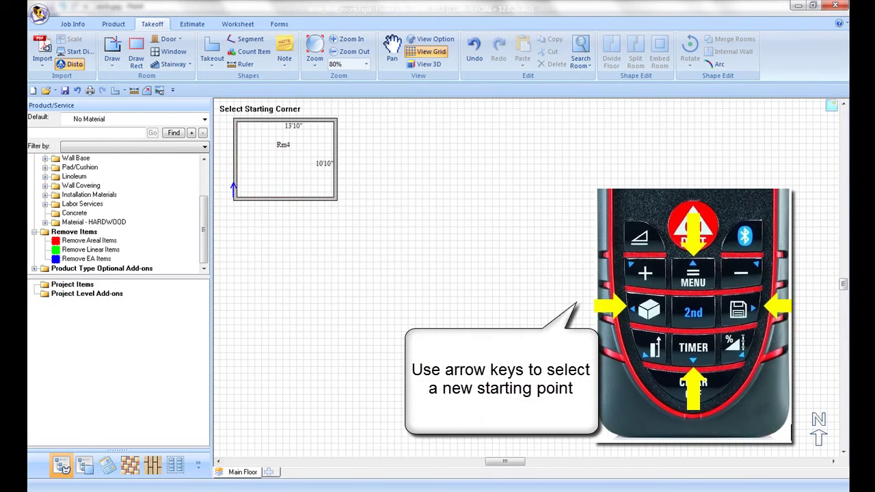
Step the starting point through Rm4's corners to just outside its top-right corner, zooming to 117%.
key(Down)
key(Down)
key(Right)
key(Right)
key(Right)
key(Right)
key(Right)
key(Right)
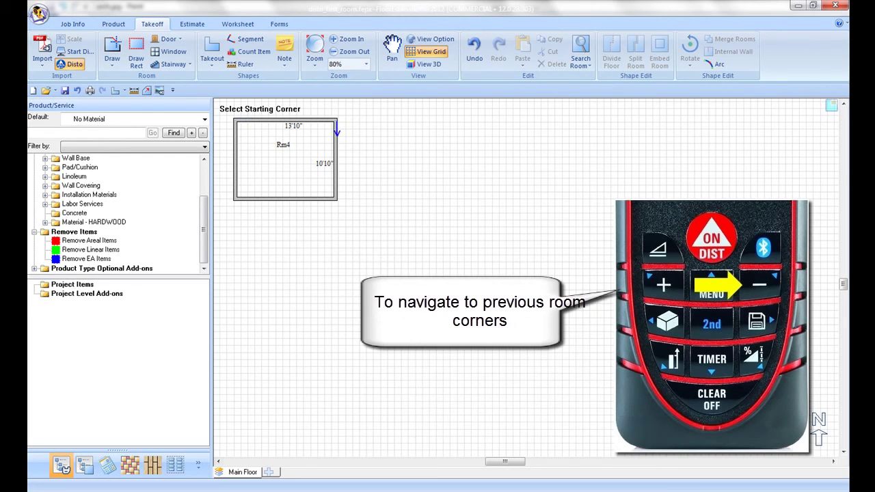
key(Right)
key(Right)
key(Right)
key(Right)
scroll(793, 390, up, 2)
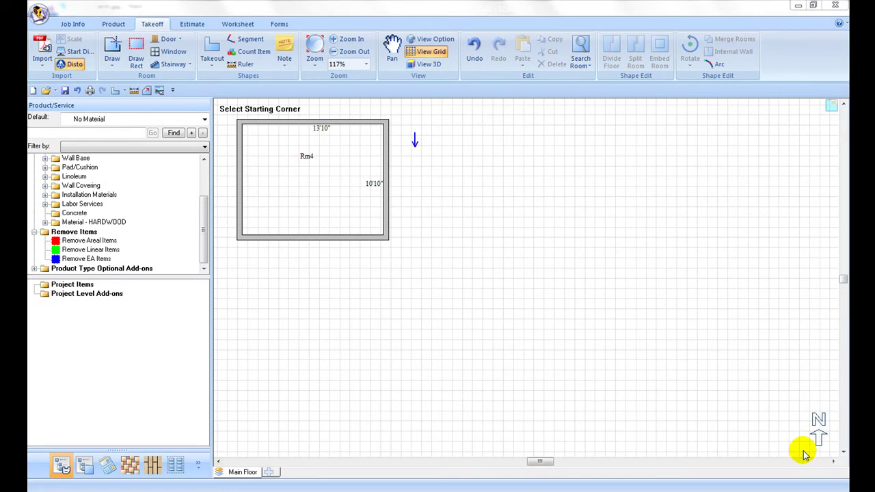
Measure the 4'3" by 6'6" closet Rm5 with the Disto and exit Disto mode.
key(Return)
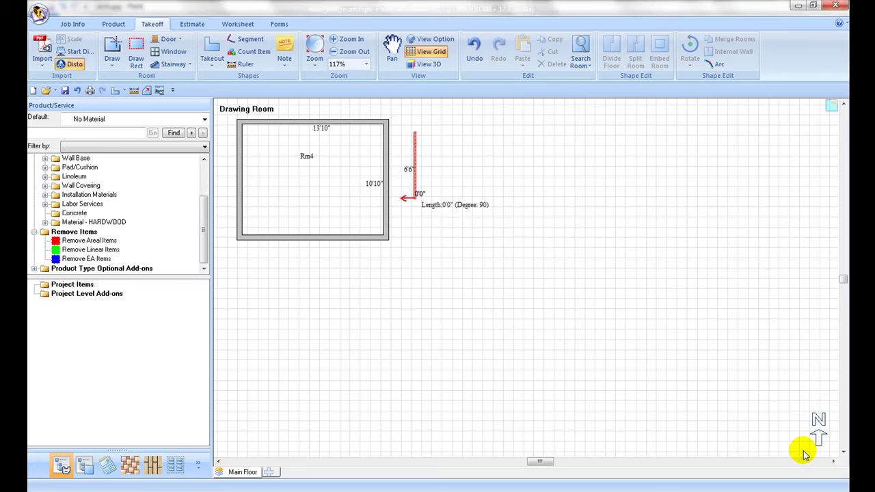
key(Right)
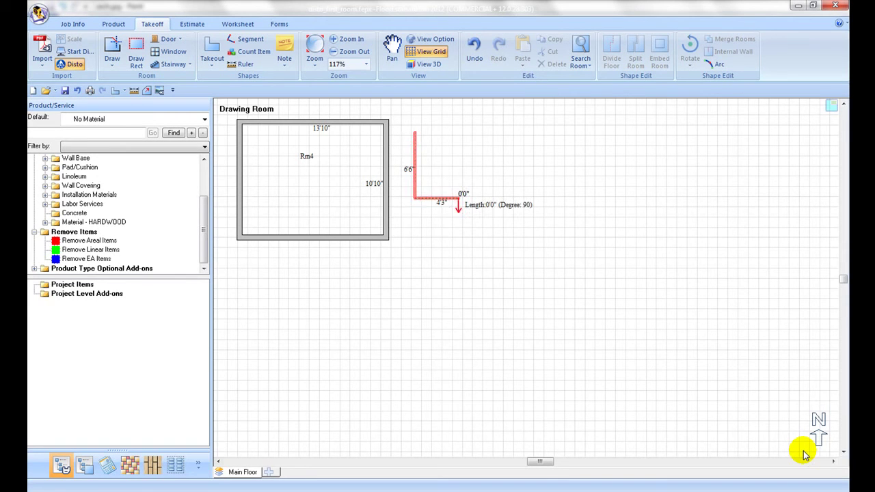
key(Return)
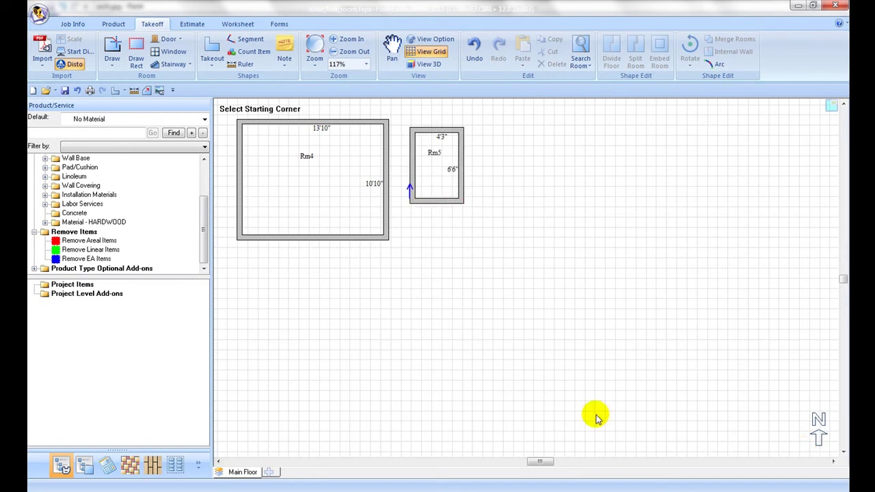
click(69, 64)
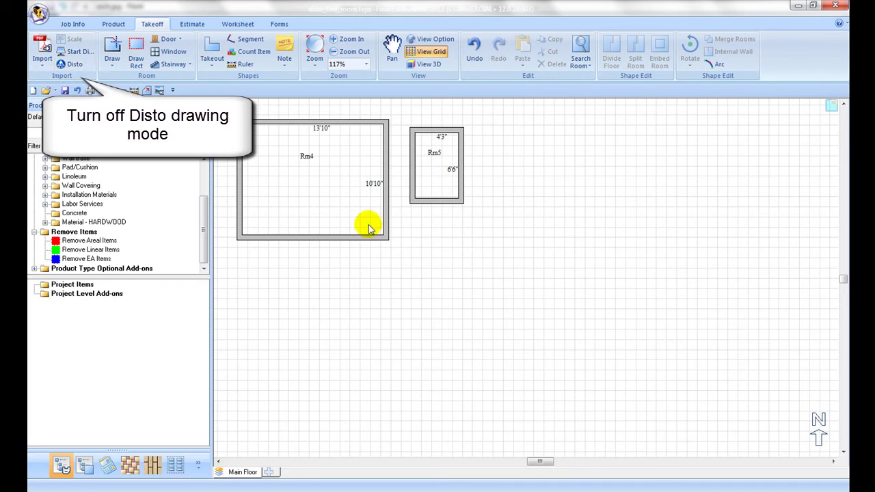
Move closet Rm5 into Rm4's top-right corner and embed it in Rm4.
click(420, 184)
drag(420, 185, 390, 171)
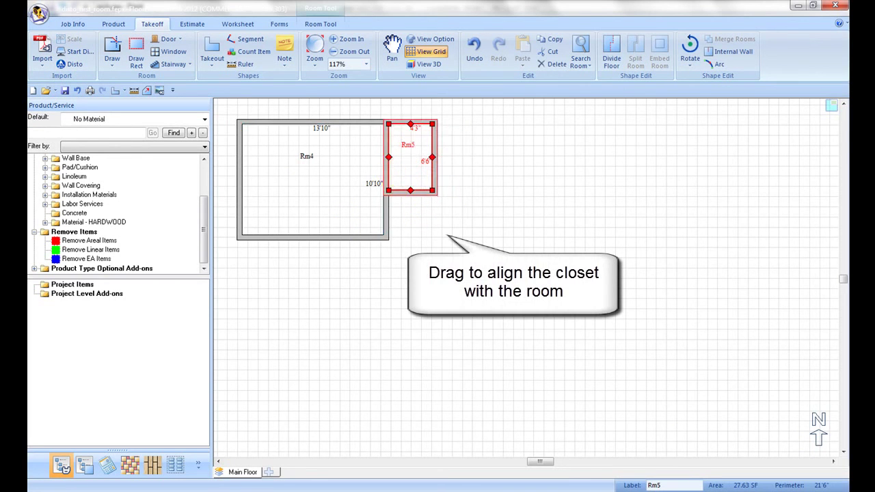
click(445, 274)
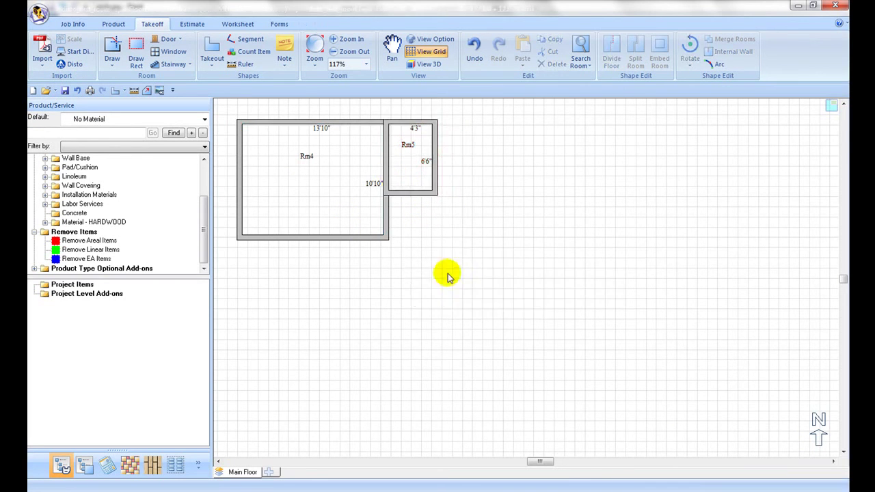
click(401, 180)
drag(401, 180, 355, 181)
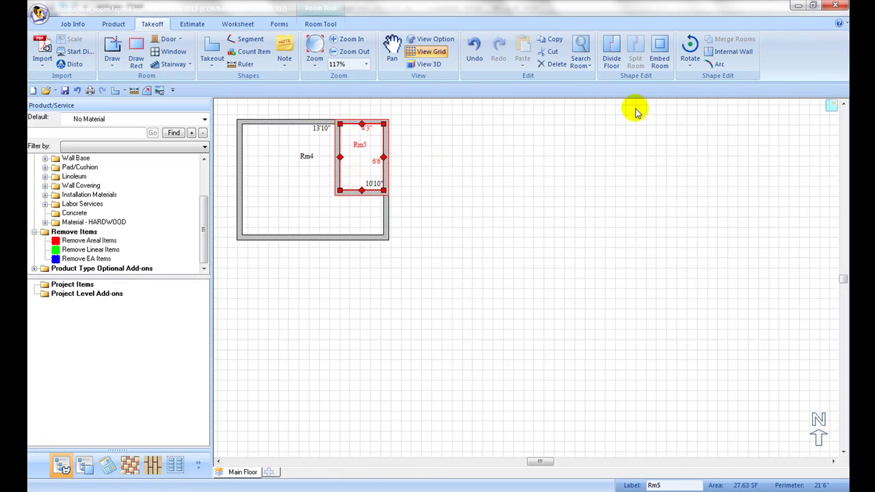
click(660, 58)
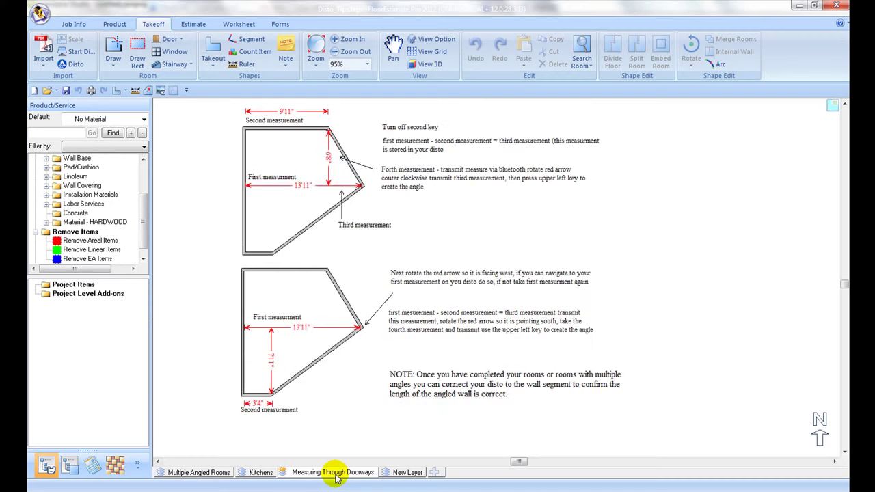
Switch to the Measuring Through Doorways layer to view its doorway diagram.
click(332, 472)
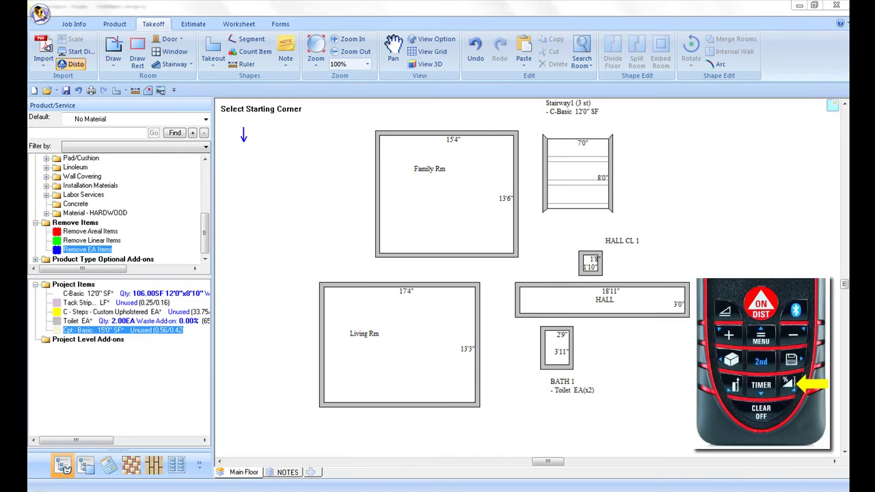
Exit Disto mode and snap Living Rm, HALL, BATH 1 and HALL CL 1 against each other.
click(65, 66)
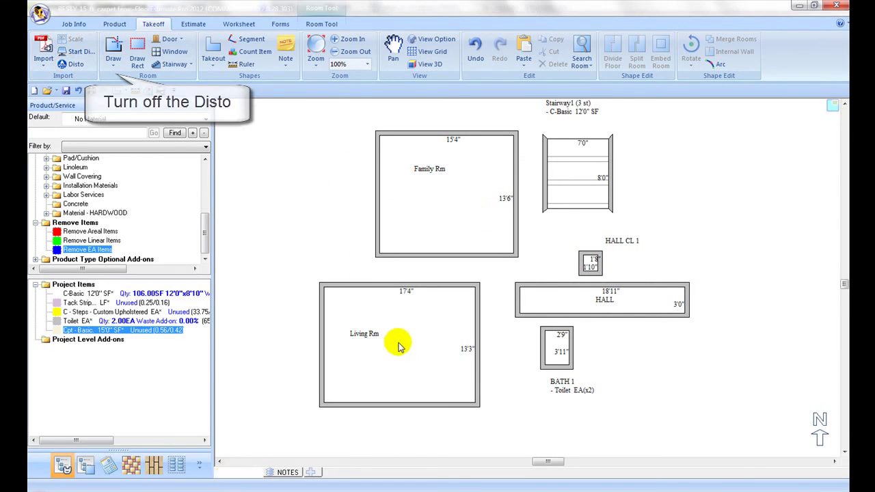
drag(399, 347, 441, 344)
click(526, 299)
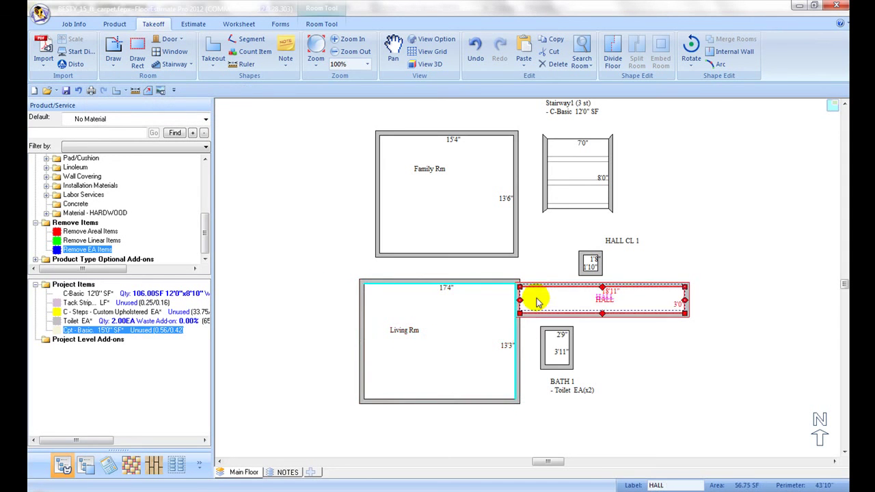
drag(536, 299, 536, 296)
drag(552, 354, 559, 335)
drag(586, 262, 587, 270)
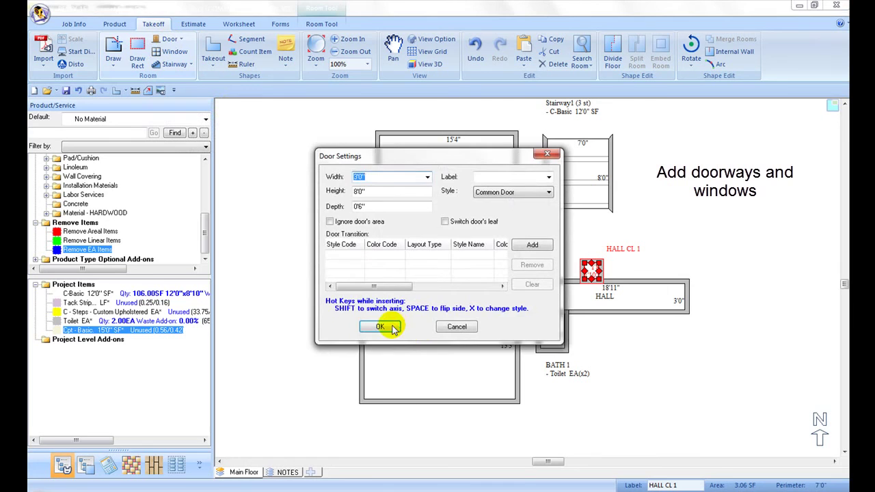
Accept the 3'0" by 8'0" Common Door settings to begin placing the door.
click(390, 326)
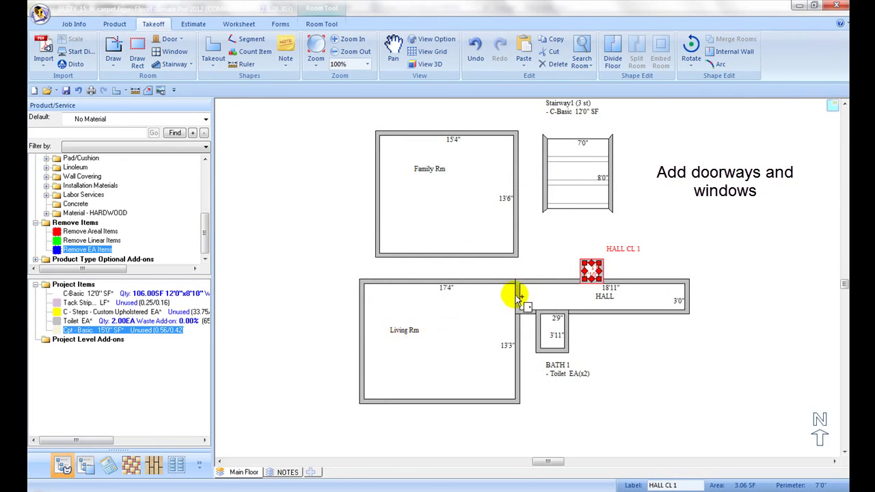